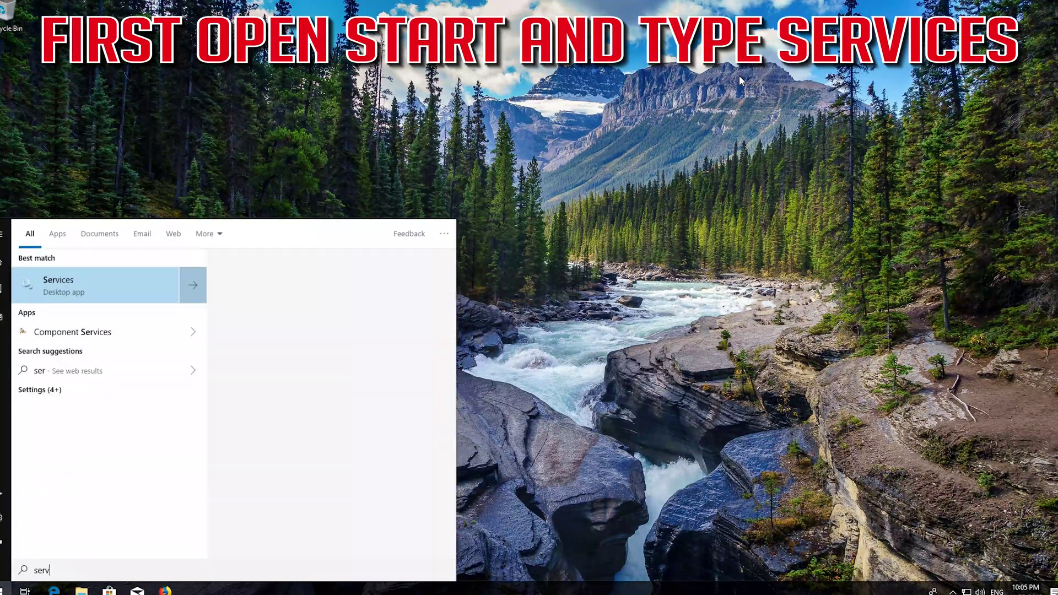
# Search the Start menu for 'services' and launch the Services console
pyautogui.write('es')
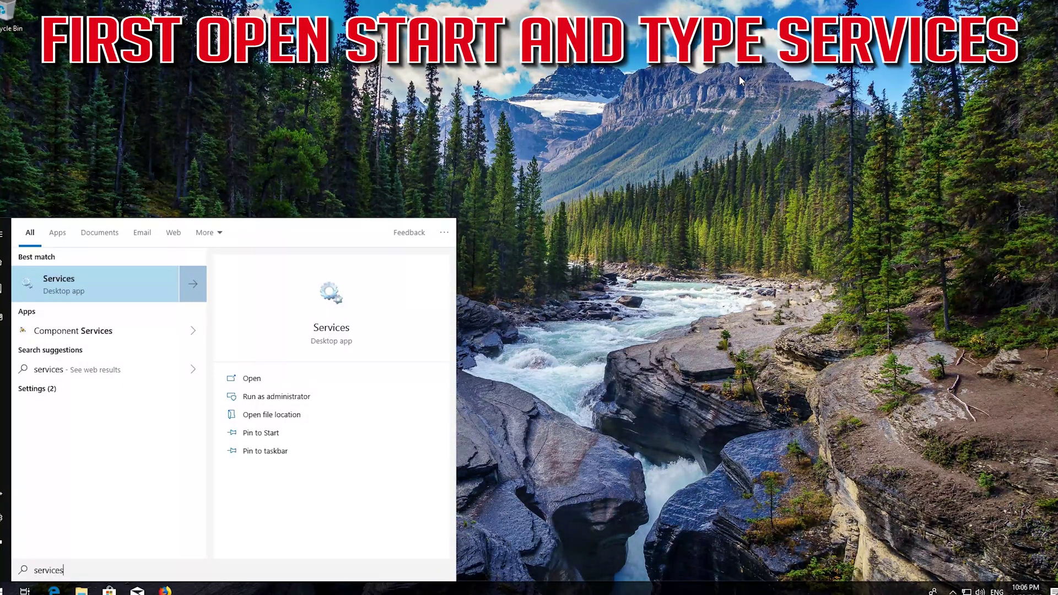
pyautogui.click(109, 283)
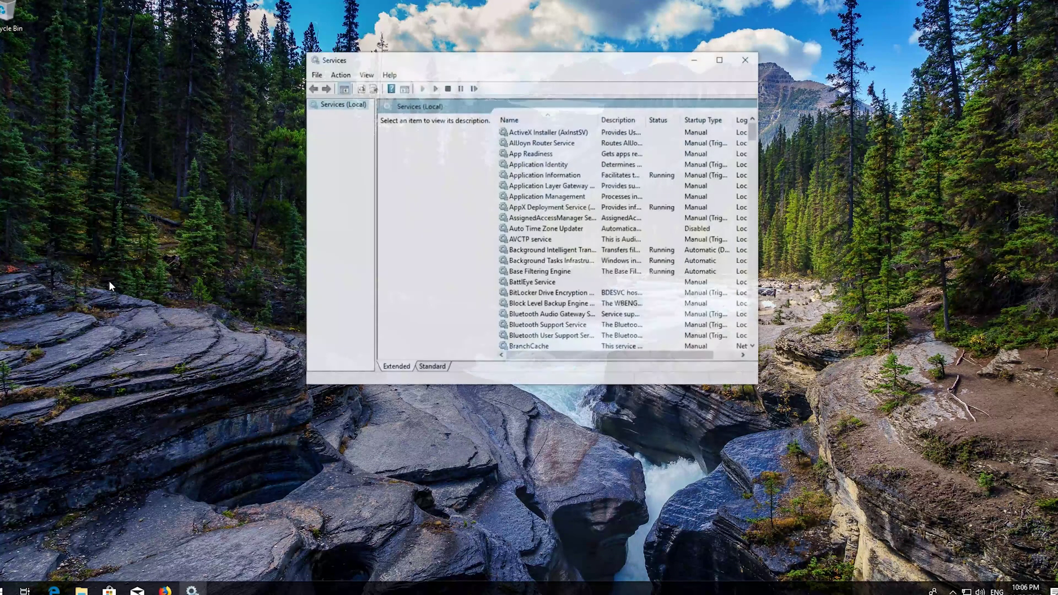
# Find the Windows Update service in the list and open its Properties dialog
pyautogui.click(528, 239)
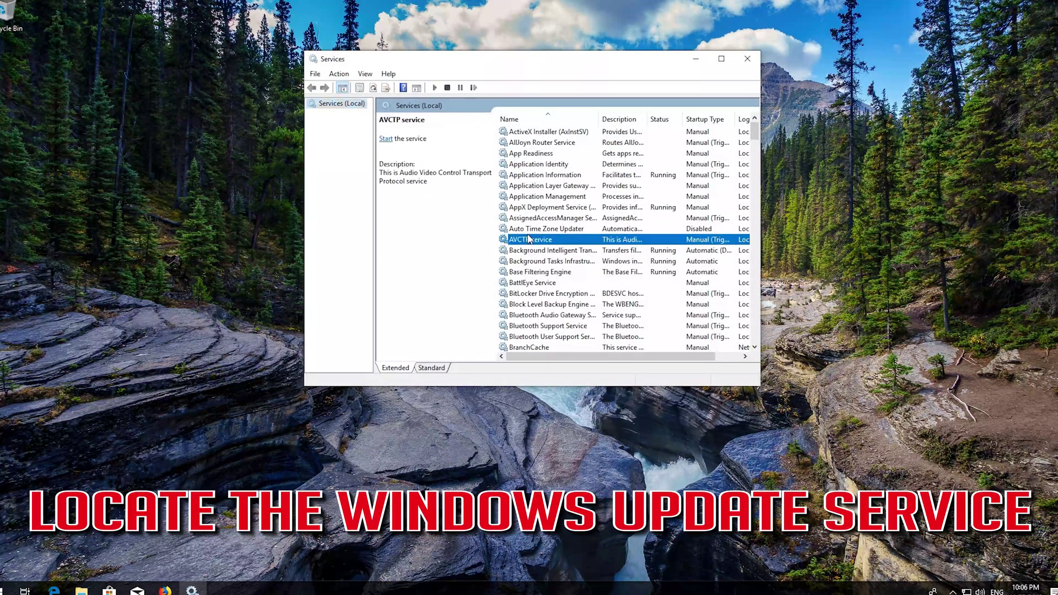
pyautogui.scroll(-8, 528, 238)
pyautogui.scroll(-20, 528, 239)
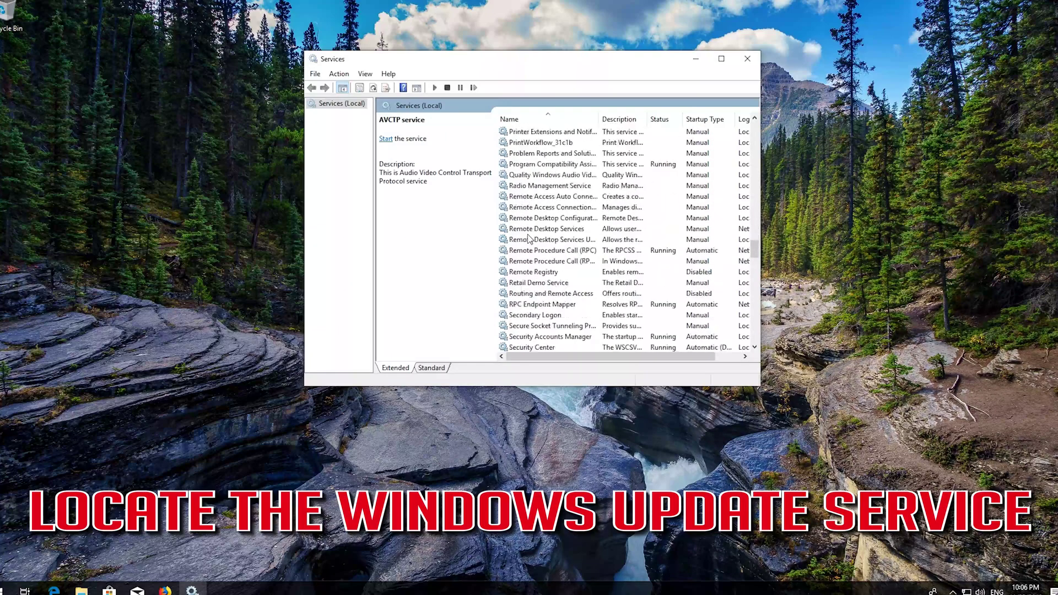
pyautogui.scroll(-12, 528, 239)
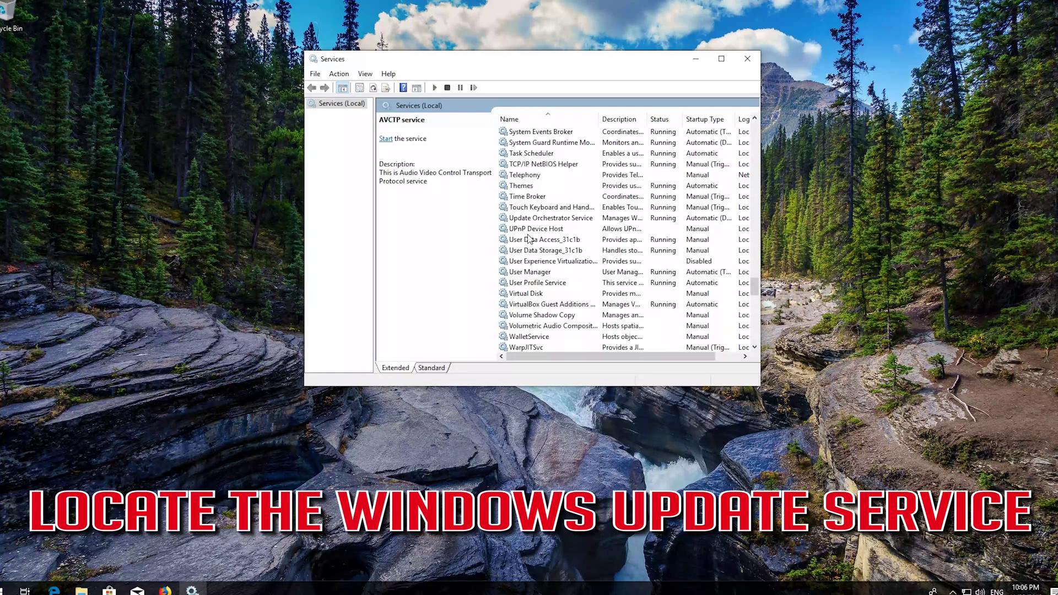
pyautogui.scroll(-5, 528, 239)
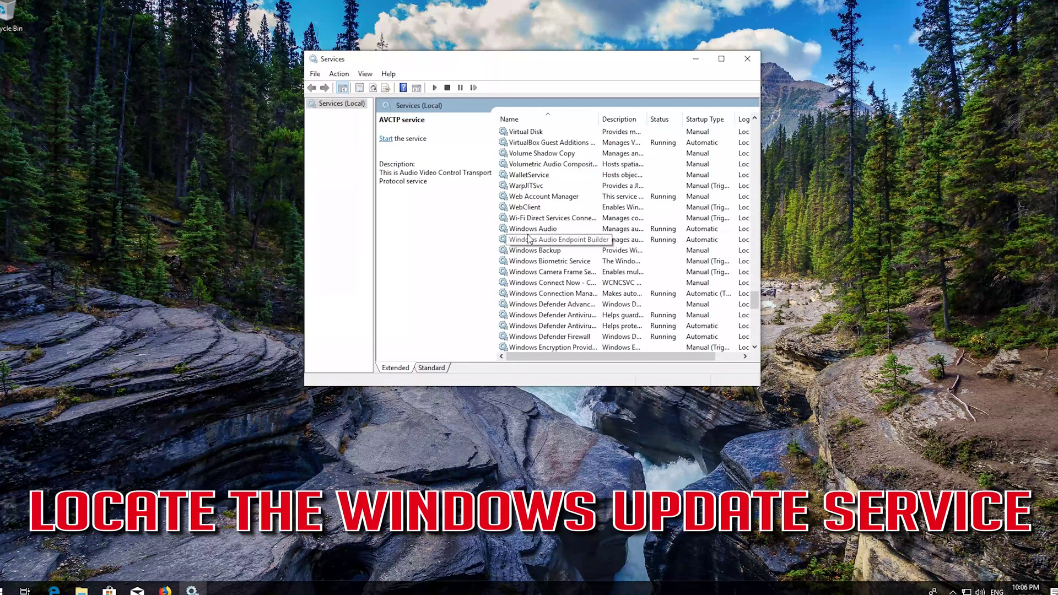
pyautogui.scroll(-10, 528, 239)
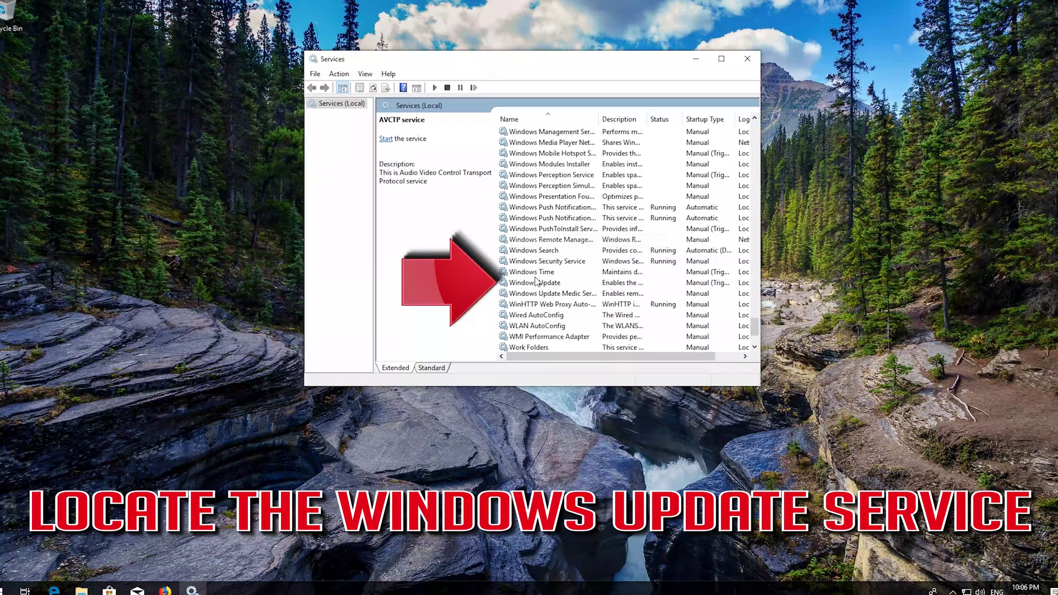
pyautogui.click(537, 283)
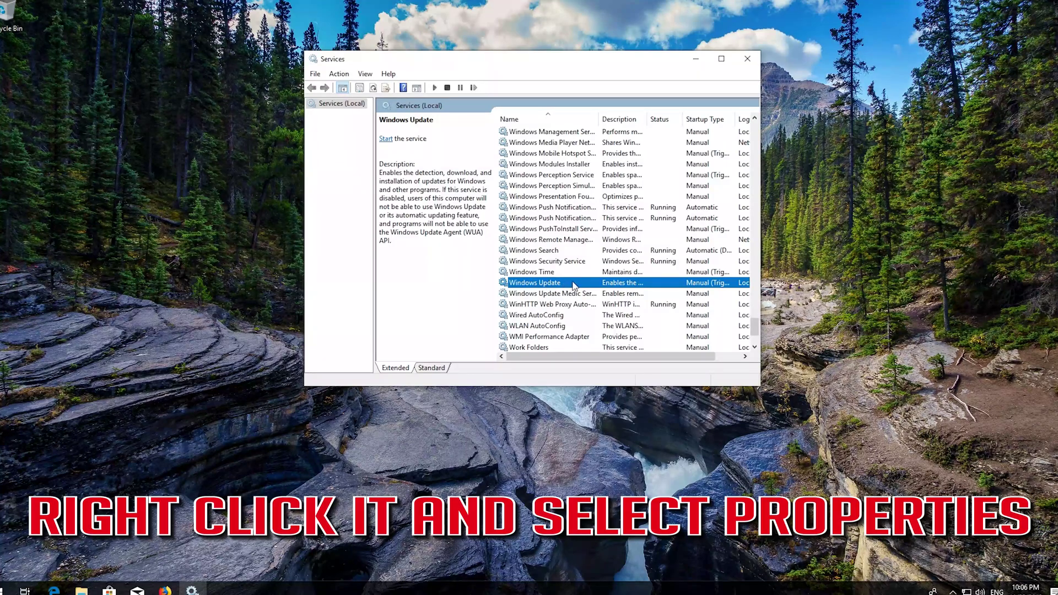
pyautogui.rightClick(547, 285)
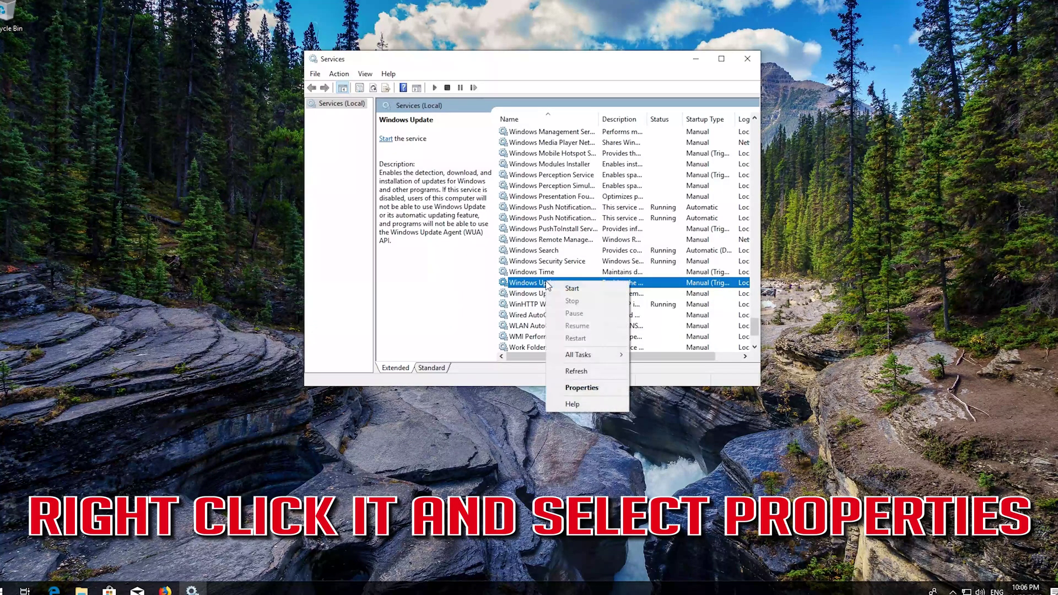
pyautogui.click(586, 388)
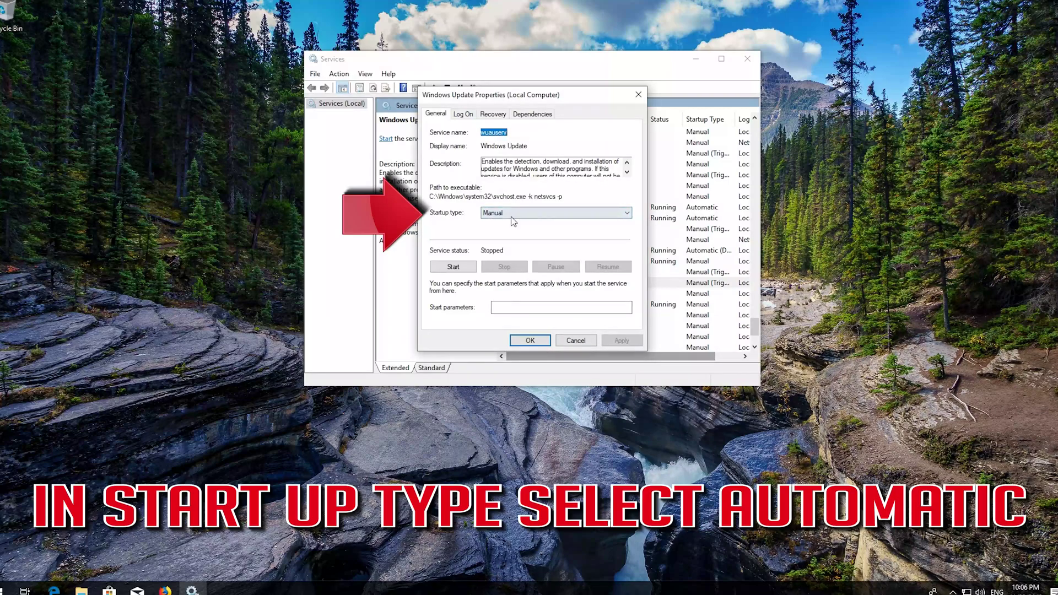
# Set Windows Update's startup type to Automatic, apply it and close the dialog
pyautogui.click(549, 215)
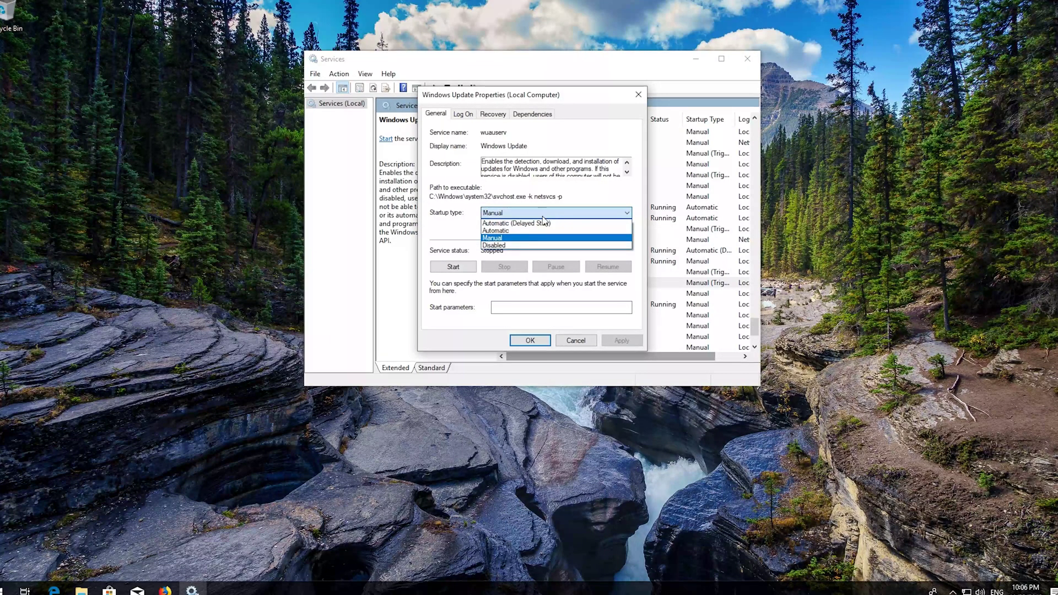
pyautogui.click(523, 231)
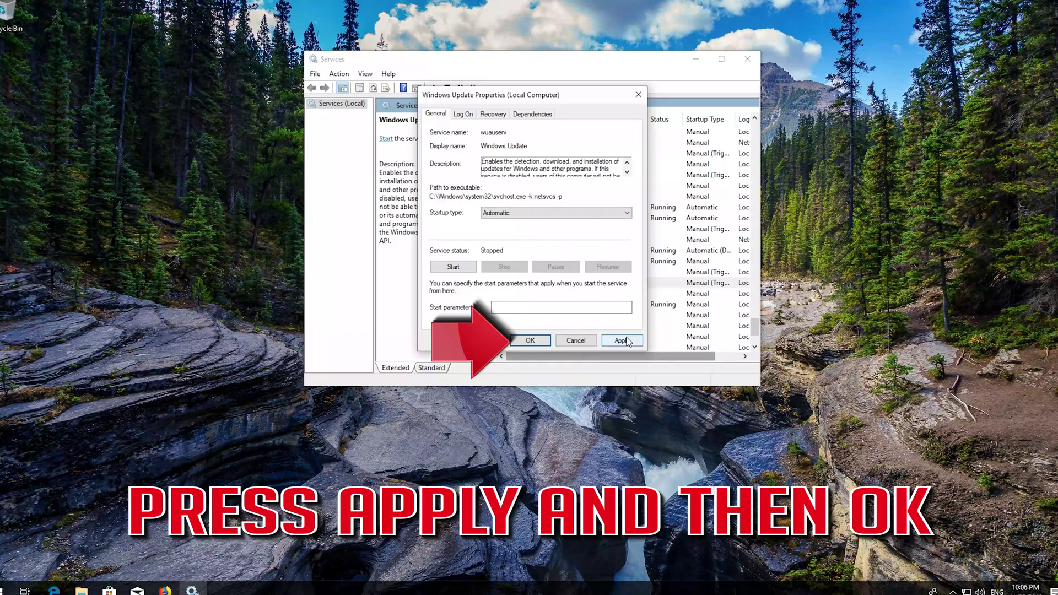
pyautogui.click(621, 341)
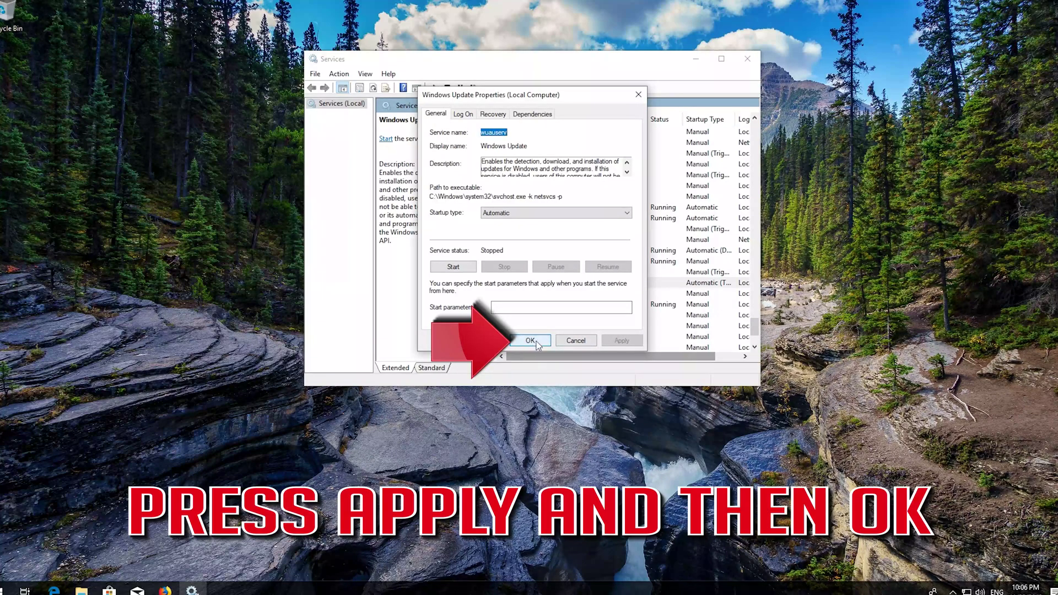
pyautogui.click(530, 340)
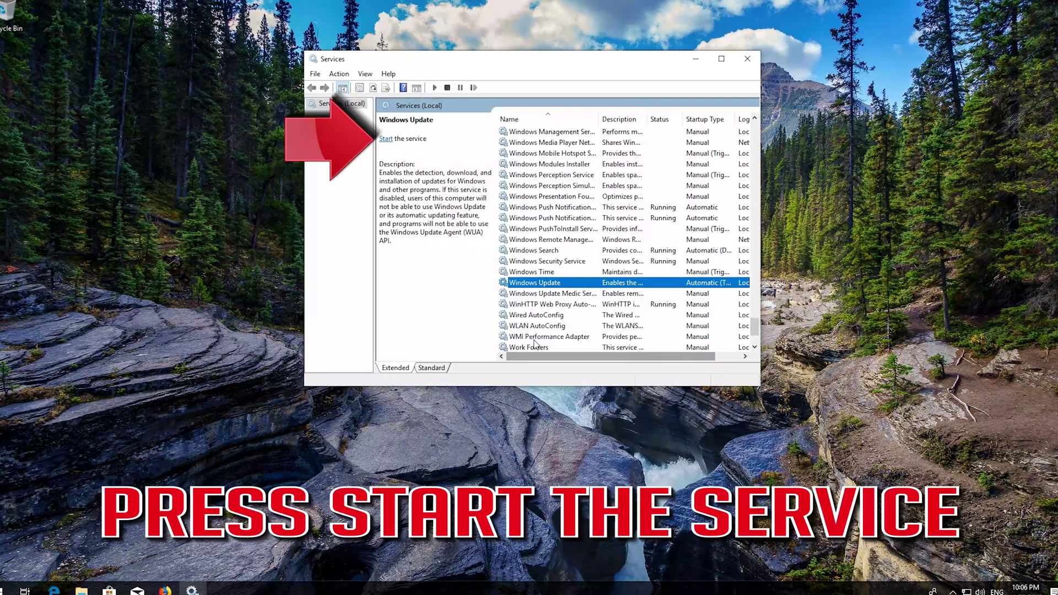
# Start, then restart, the Windows Update service and close the Services console
pyautogui.click(387, 140)
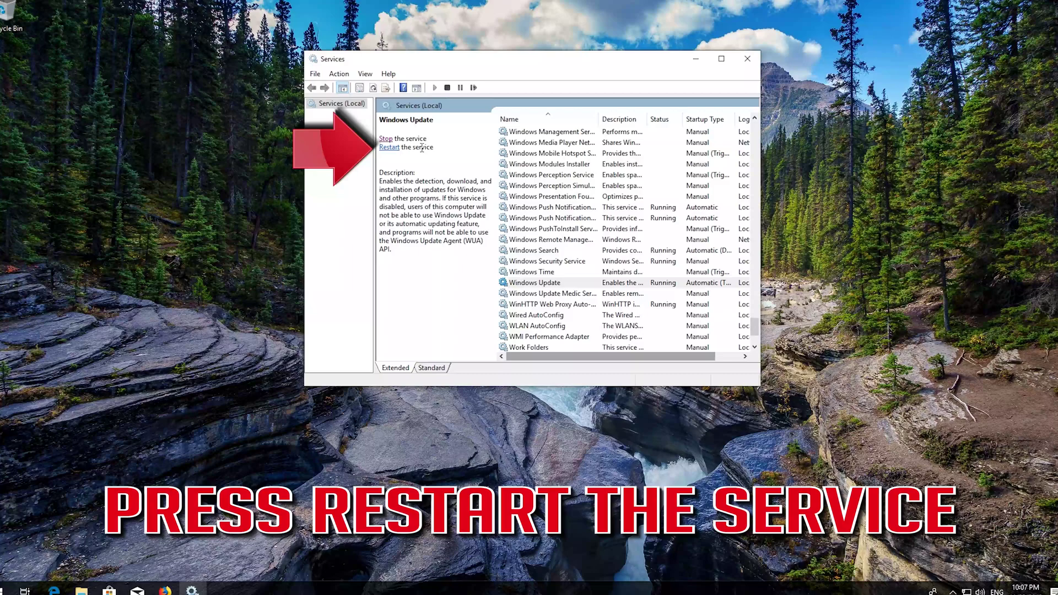
pyautogui.click(392, 148)
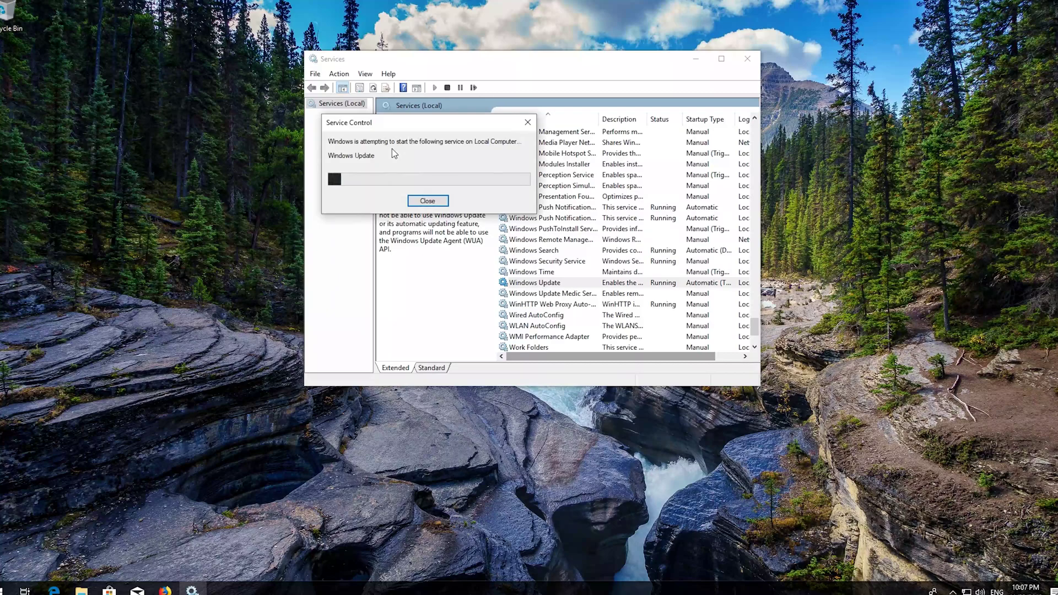
pyautogui.click(757, 57)
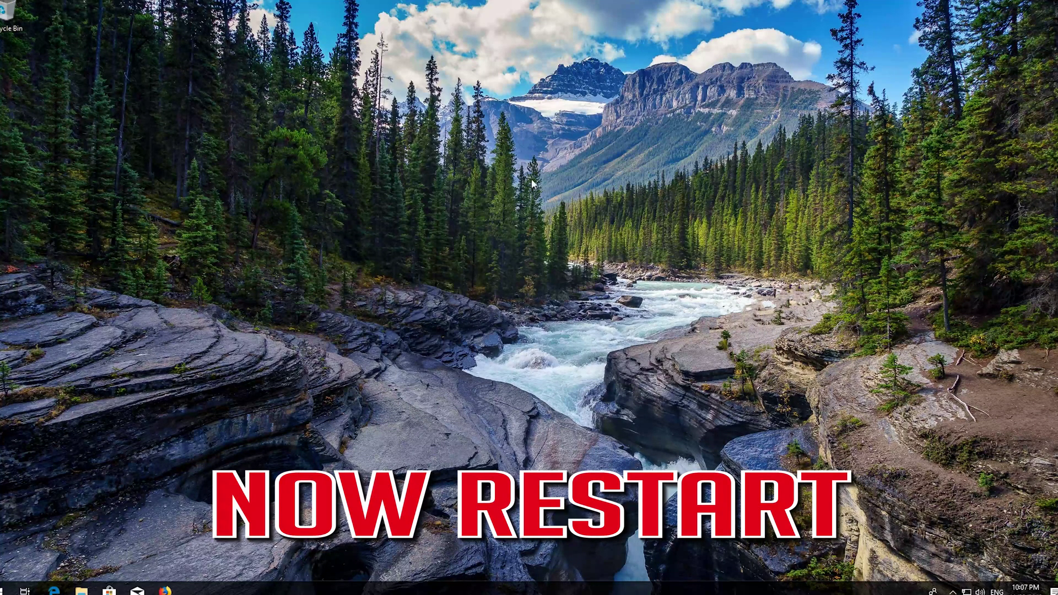
# Launch the Settings app from the Start menu's left rail
pyautogui.click(13, 588)
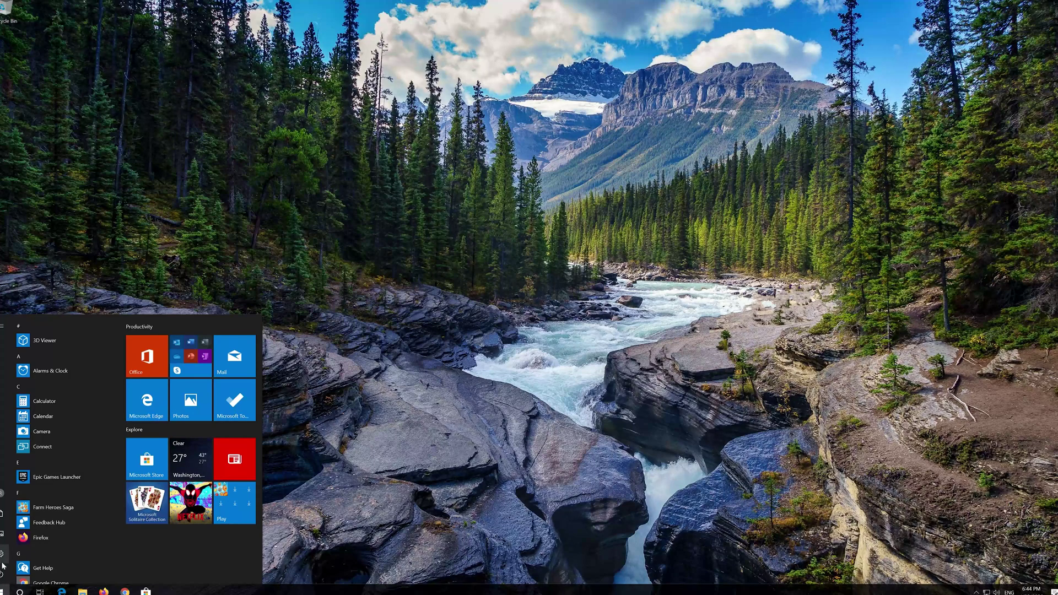
pyautogui.moveTo(2, 554)
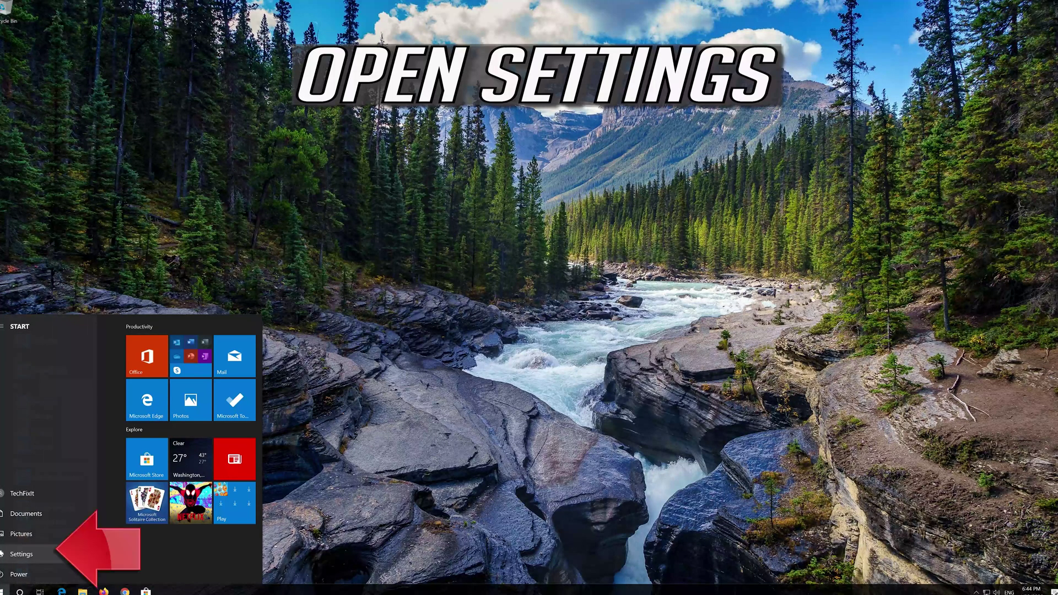
pyautogui.click(29, 554)
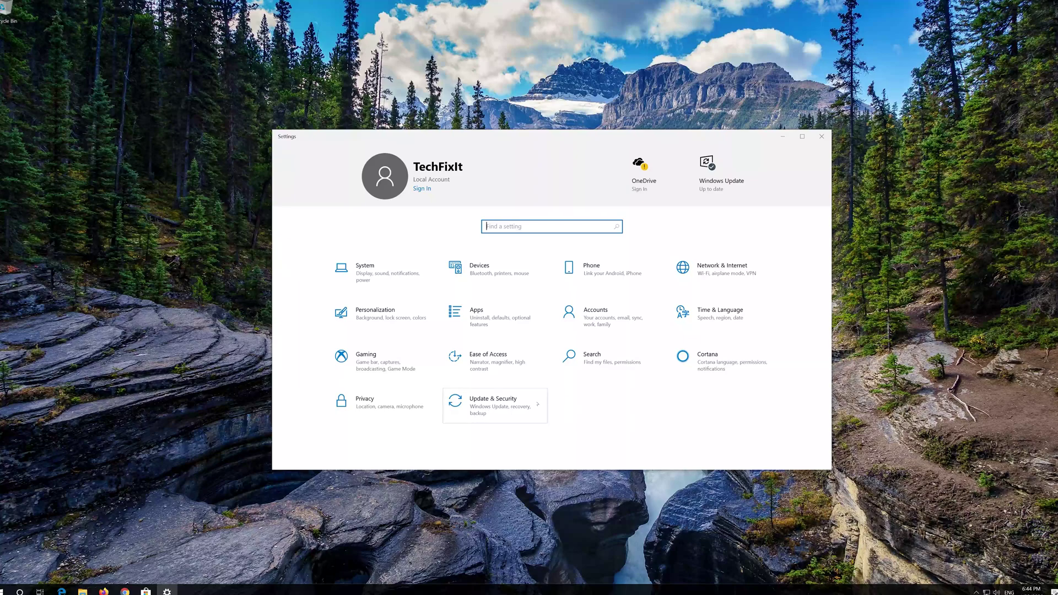
# In Update & Security > Troubleshoot, run the Windows Update troubleshooter
pyautogui.click(517, 406)
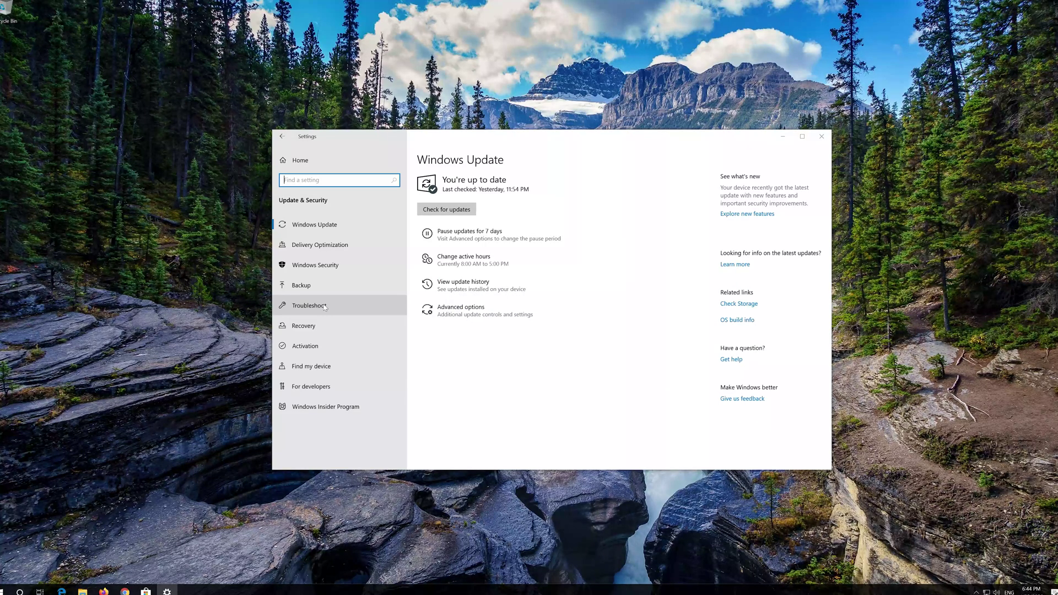
pyautogui.click(324, 307)
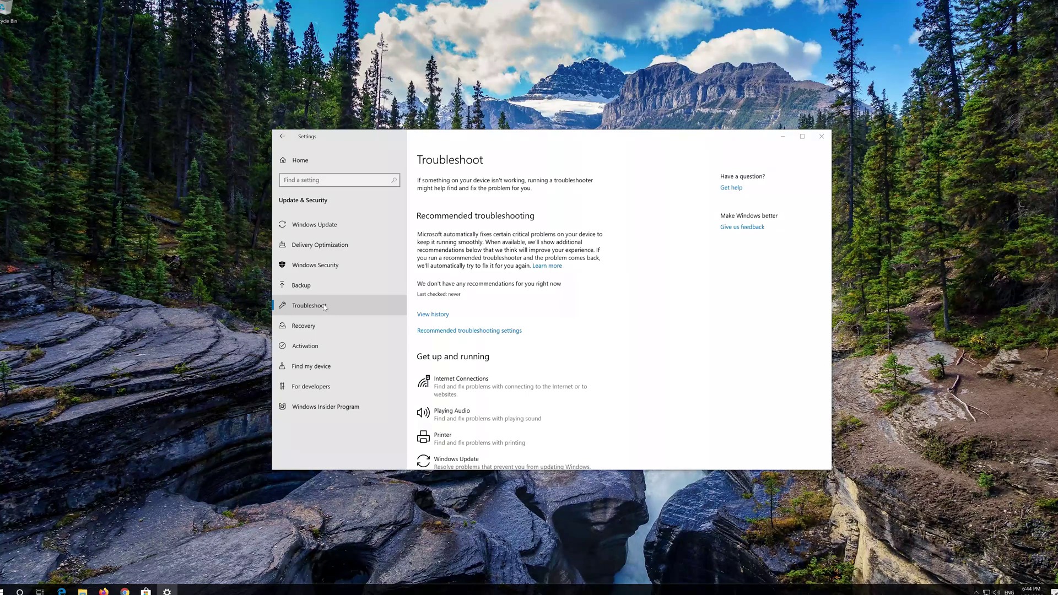
pyautogui.scroll(-2, 516, 350)
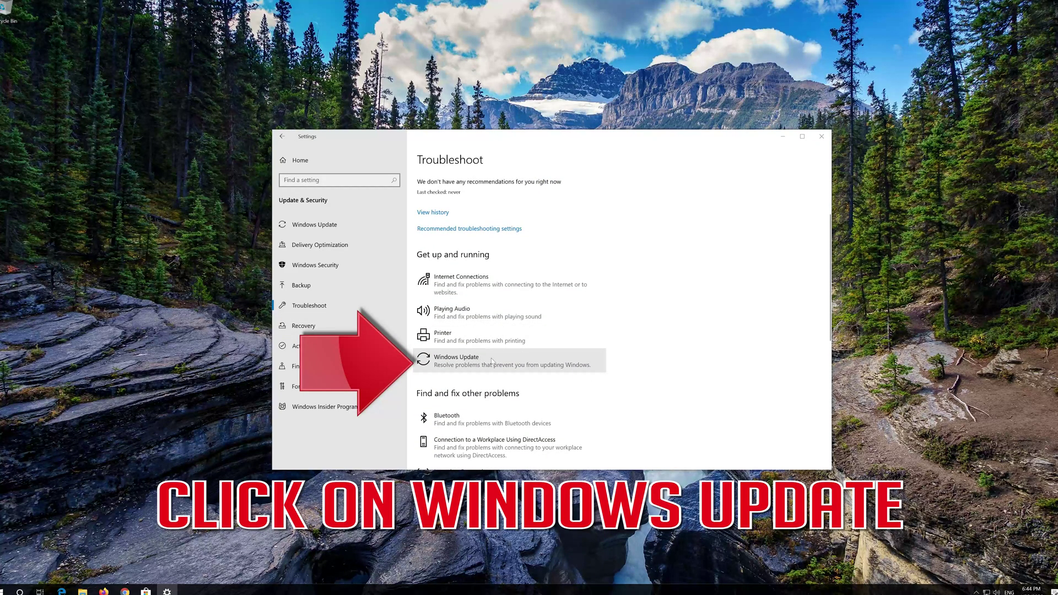
pyautogui.click(464, 366)
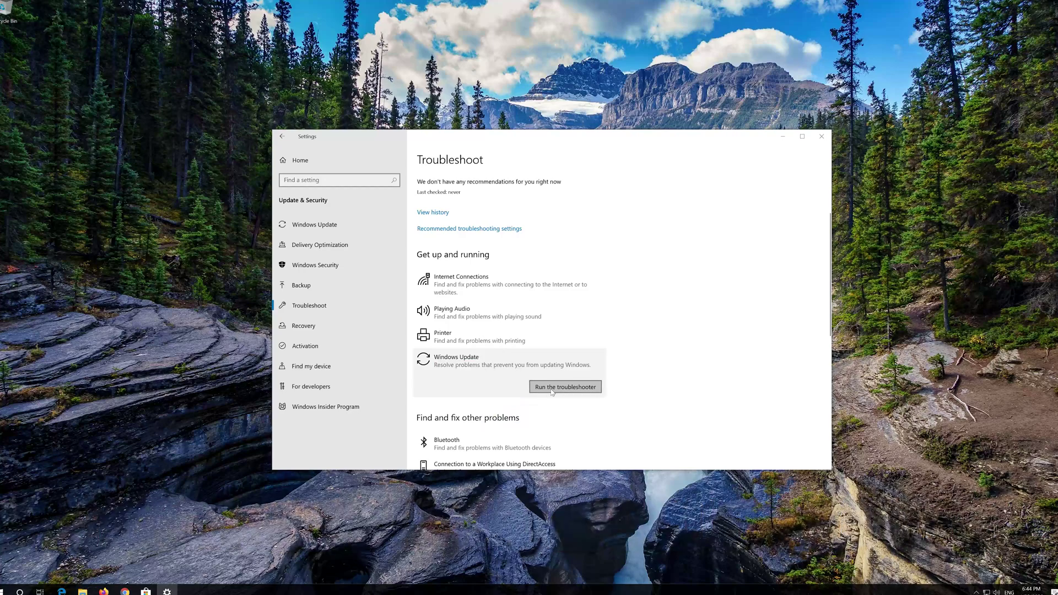
pyautogui.click(552, 389)
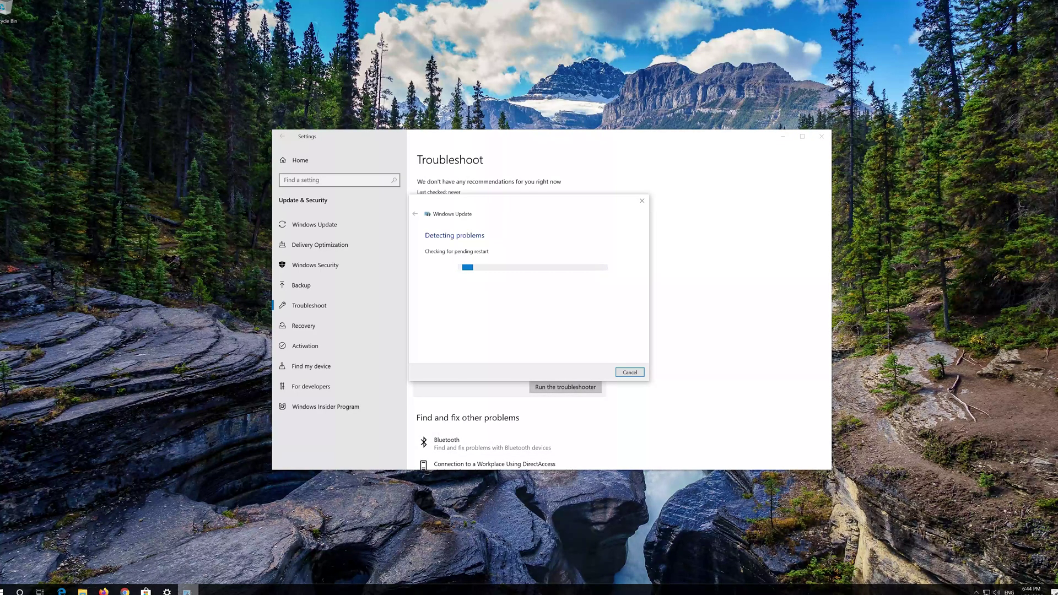
# Close the Settings window while the troubleshooter keeps running
pyautogui.click(822, 136)
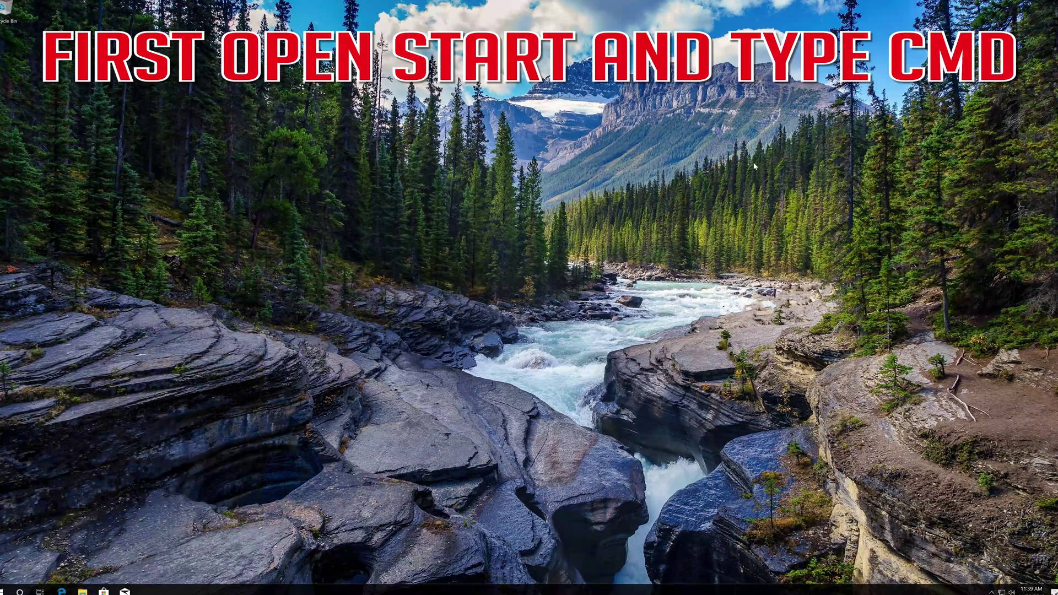
# Launch Command Prompt as administrator from a 'CMD' search, approving the UAC prompt
pyautogui.write('D')
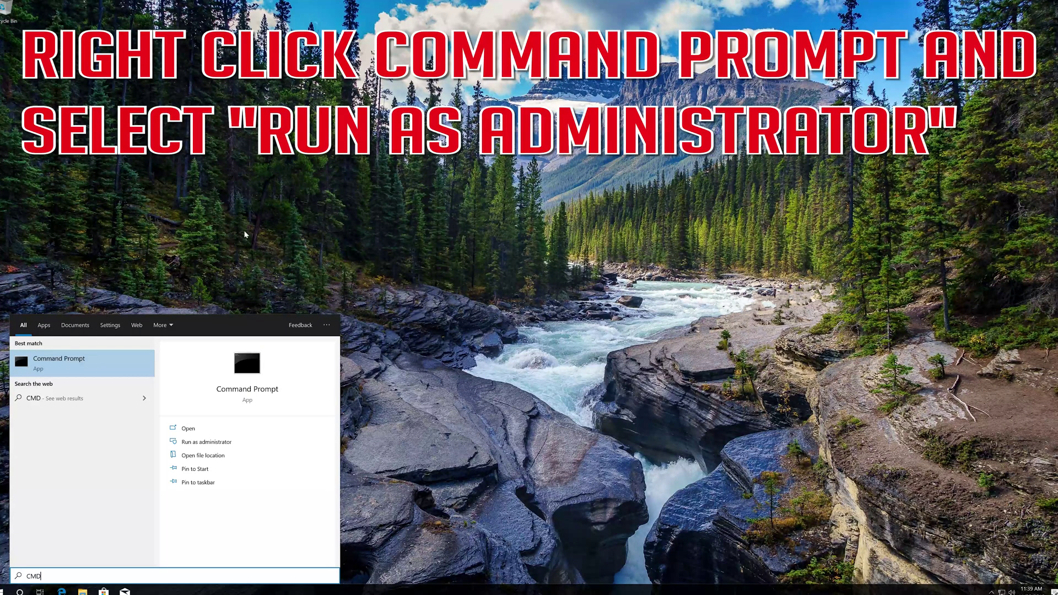
pyautogui.rightClick(113, 370)
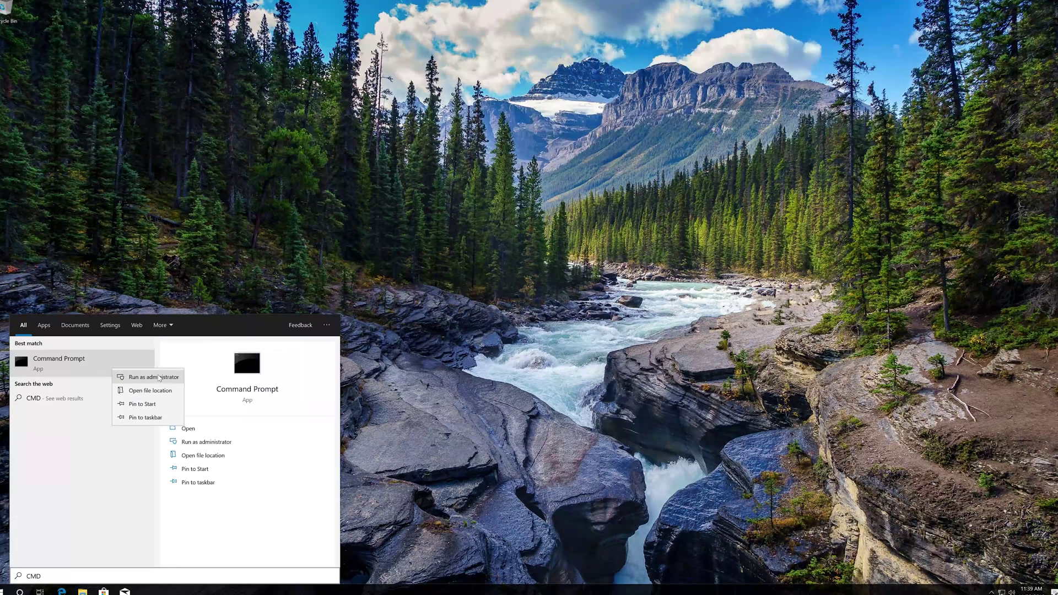
pyautogui.click(159, 378)
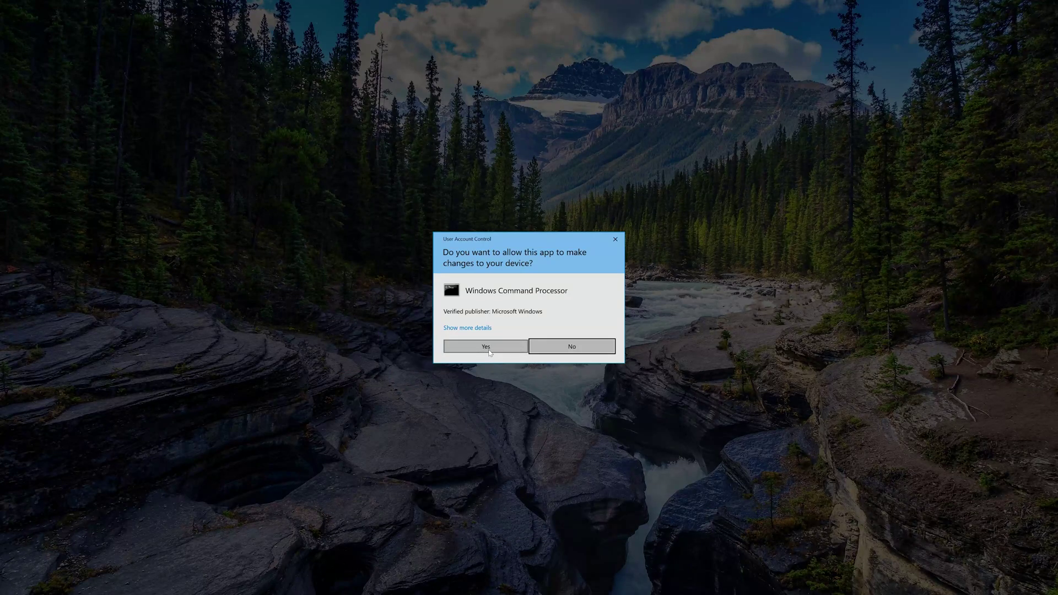
pyautogui.click(486, 347)
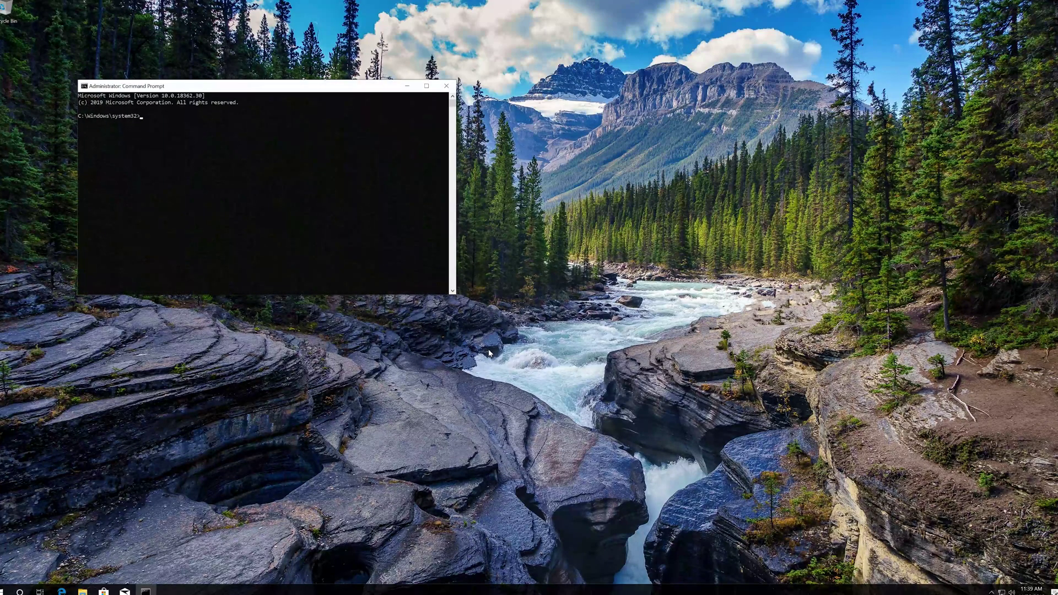
# Centre the console and run net stop wuauserv, net stop bits and net stop cryptsvc
pyautogui.moveTo(312, 94); pyautogui.dragTo(572, 179)
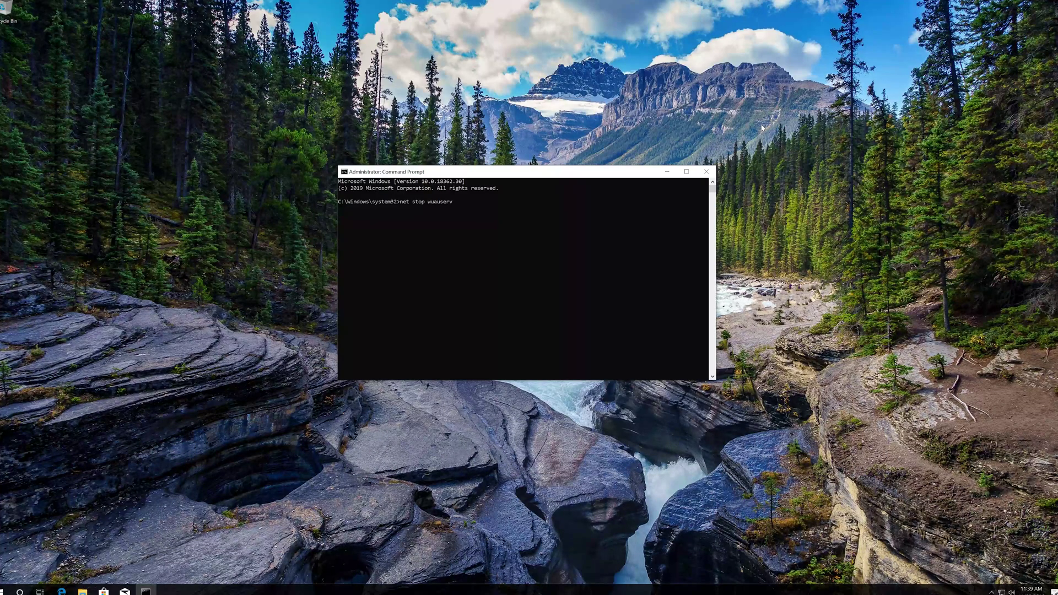
pyautogui.press('Return')
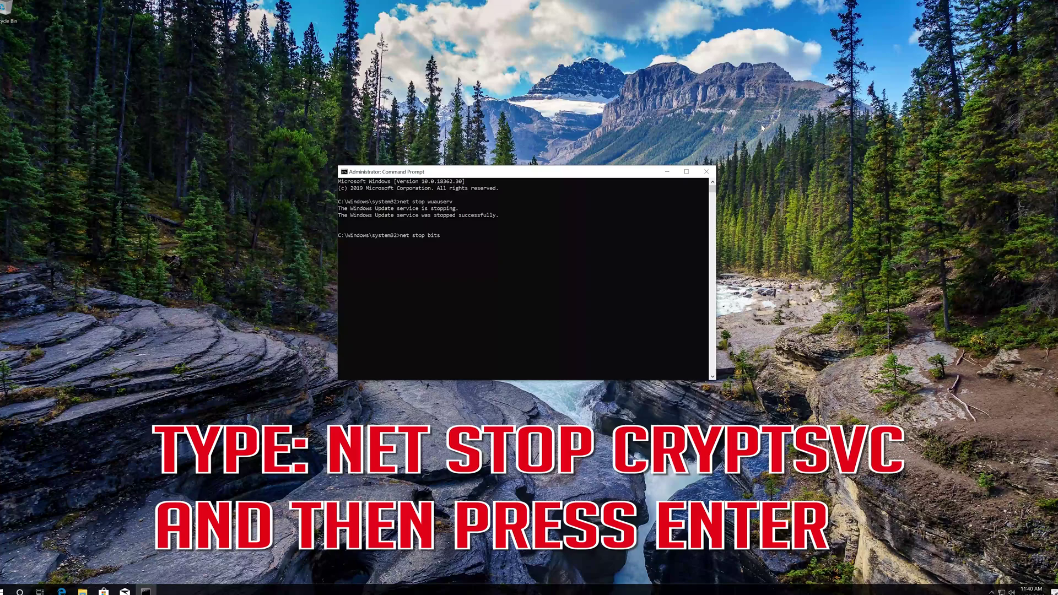
pyautogui.press('Return')
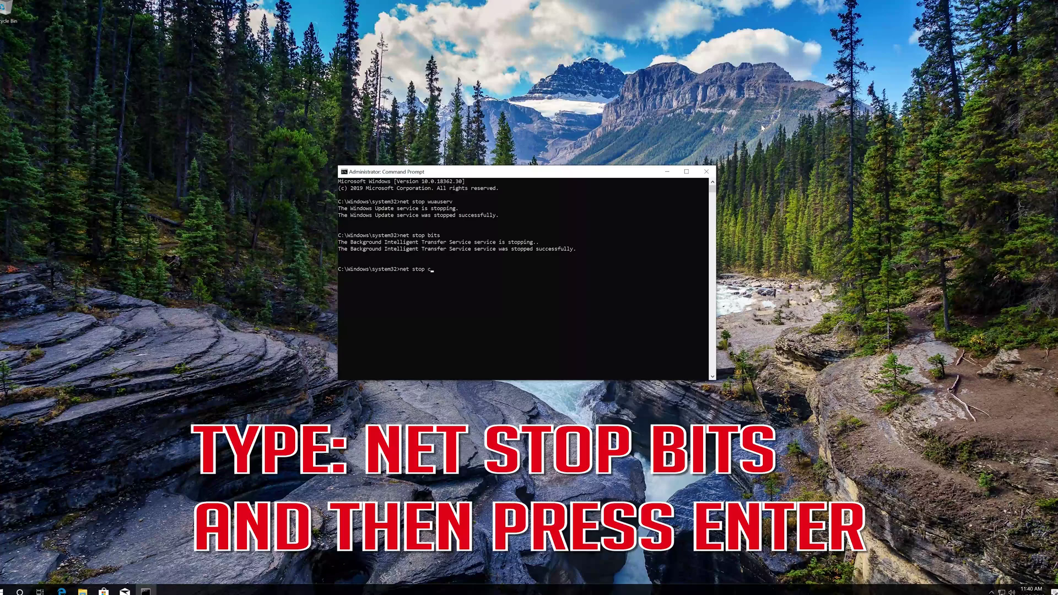
pyautogui.write('ryptsvc')
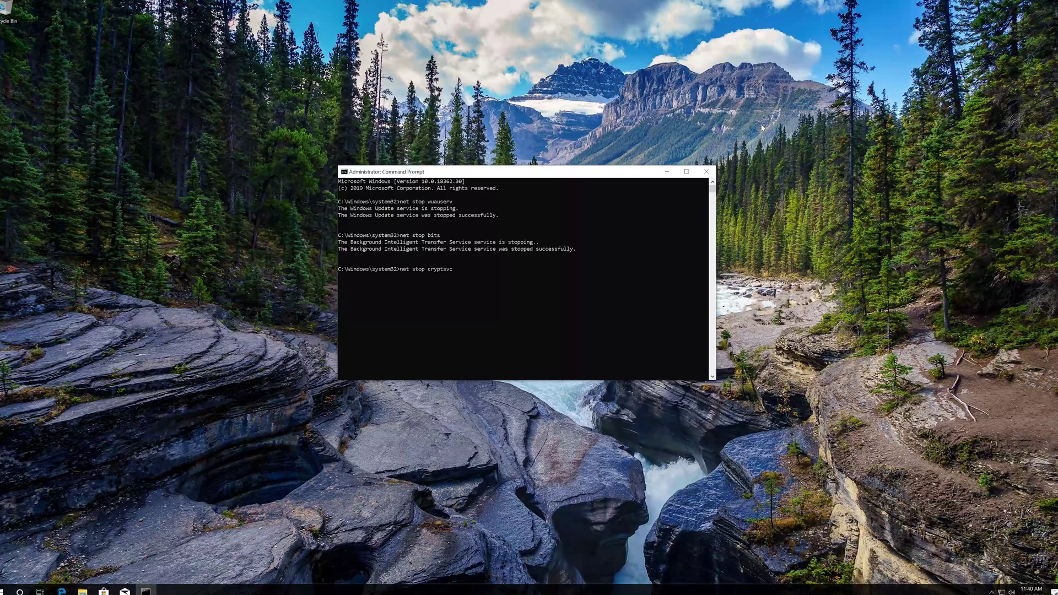
pyautogui.press('Return')
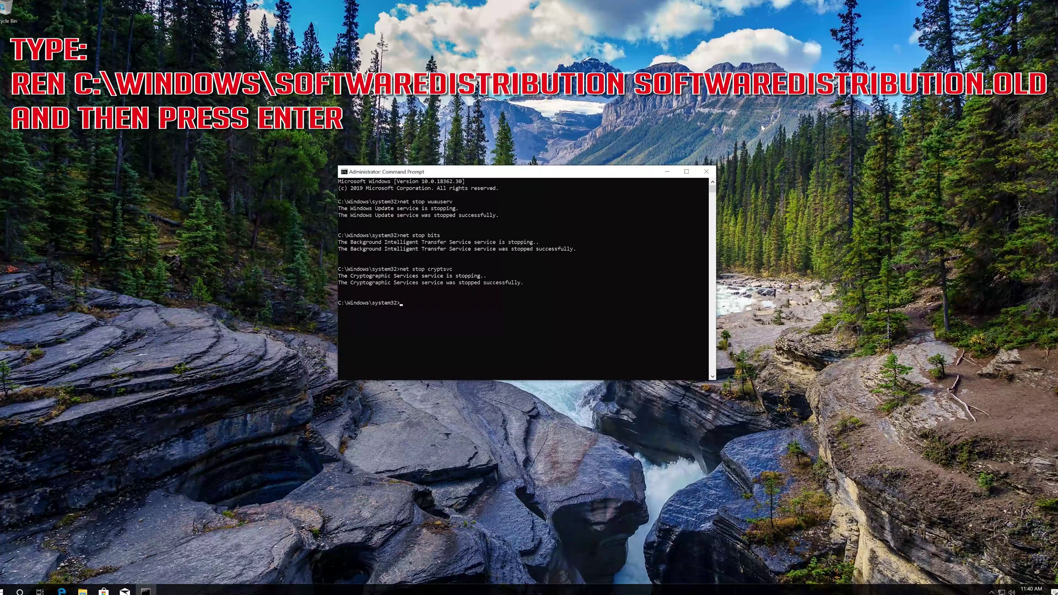
# Rename %systemroot%\System32\Catroot2 to Catroot2.old with the ren command
pyautogui.write('ren $')
pyautogui.press('BackSpace')
pyautogui.write('%systemroot%\\System32\\Catroo')
pyautogui.write('t2 Catroot2.old')
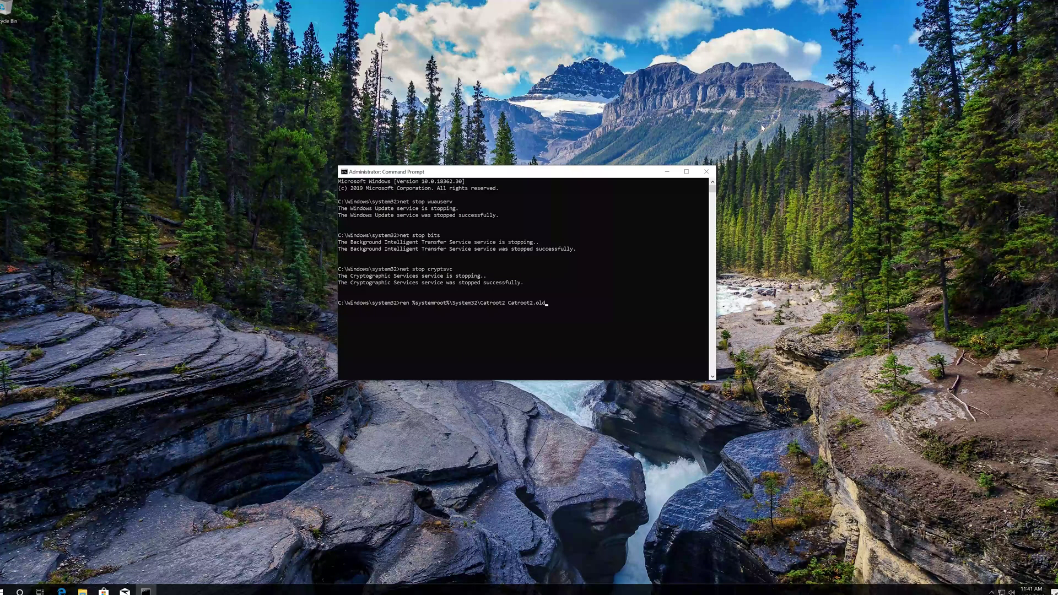
pyautogui.press('Return')
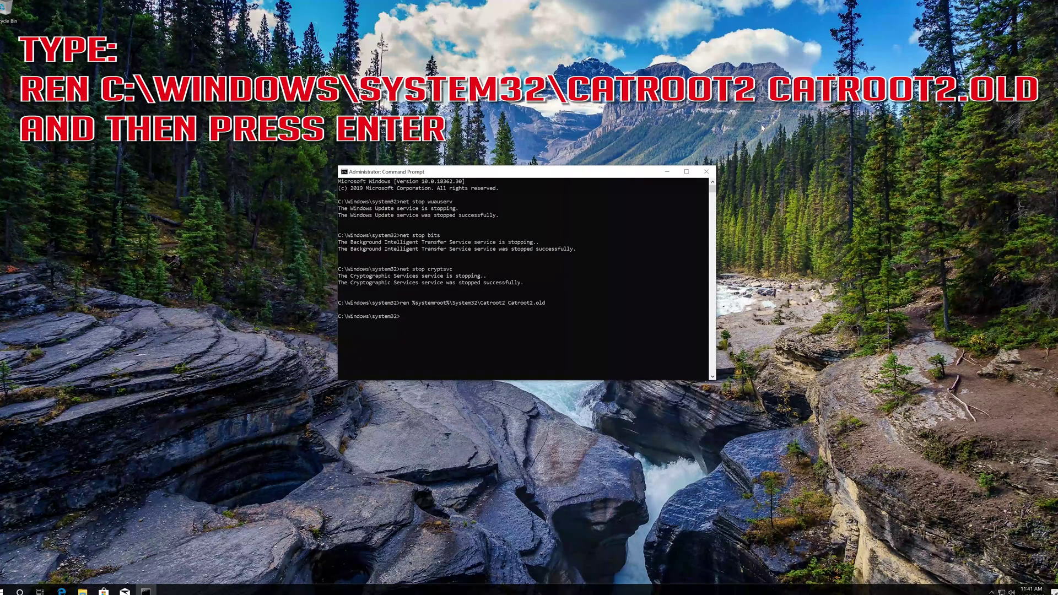
# Rename %systemroot%\SoftwareDistribution to SoftwareDistribution.old
pyautogui.write('ren %systemroot')
pyautogui.write('%\\SoftwareDistribution Software')
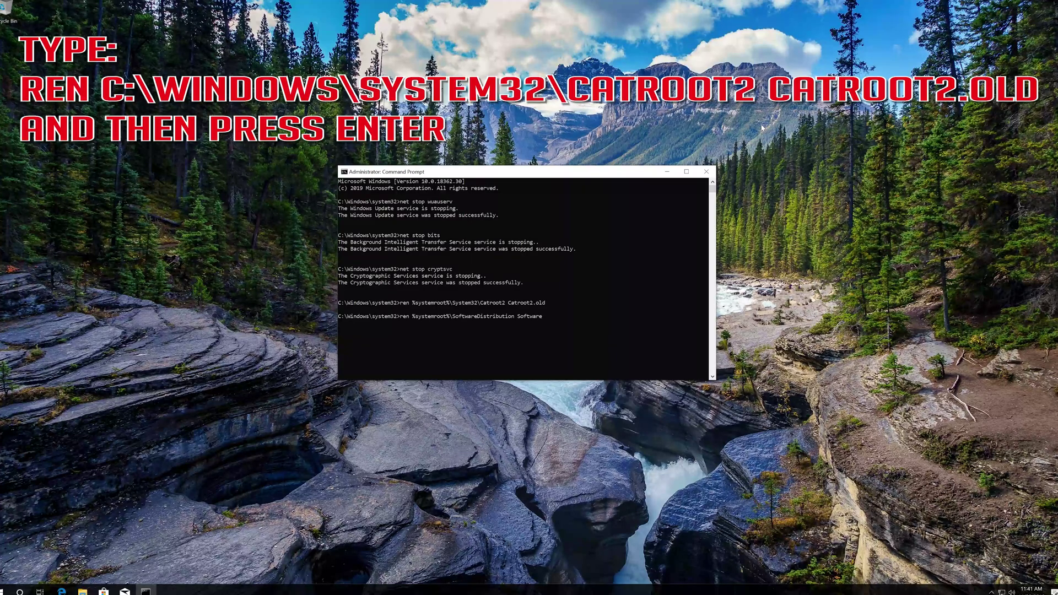
pyautogui.write('Distribution.old')
pyautogui.press('Return')
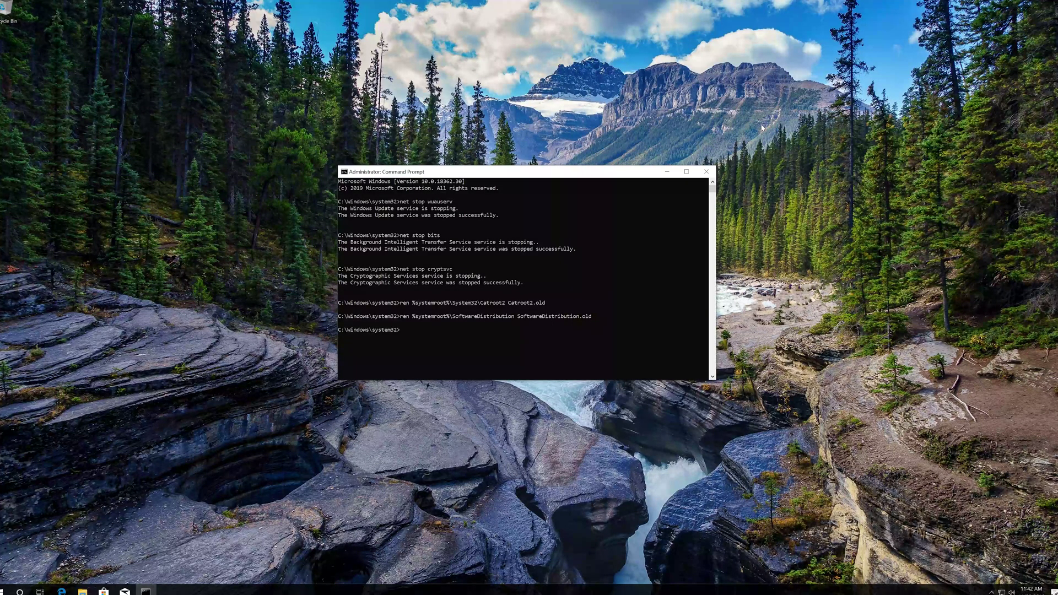
# Run net start for wuauserv, bits and cryptsvc, then exit Command Prompt
pyautogui.write('net start')
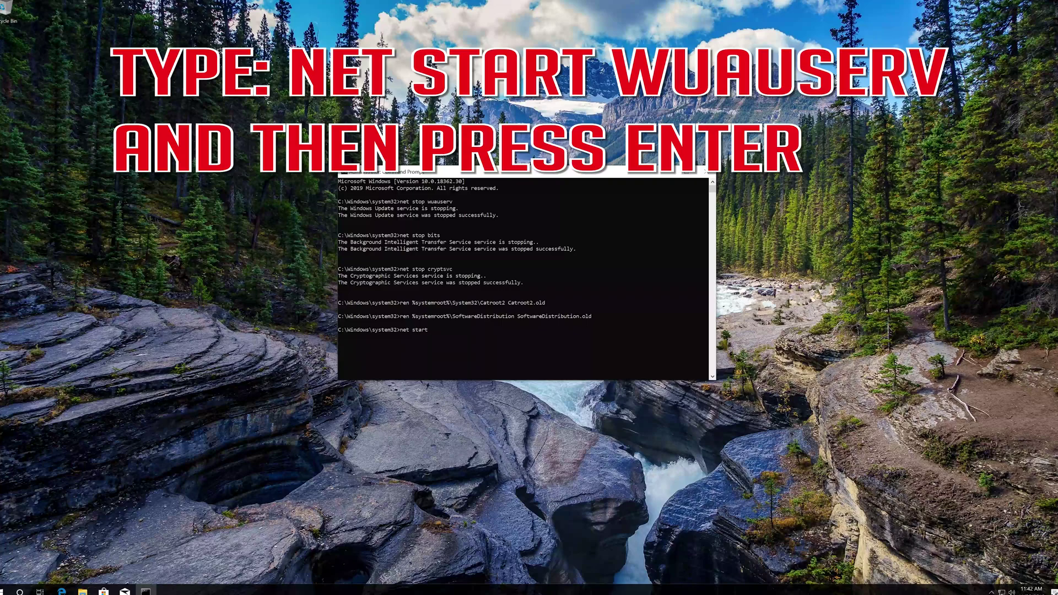
pyautogui.write(' wuauserv')
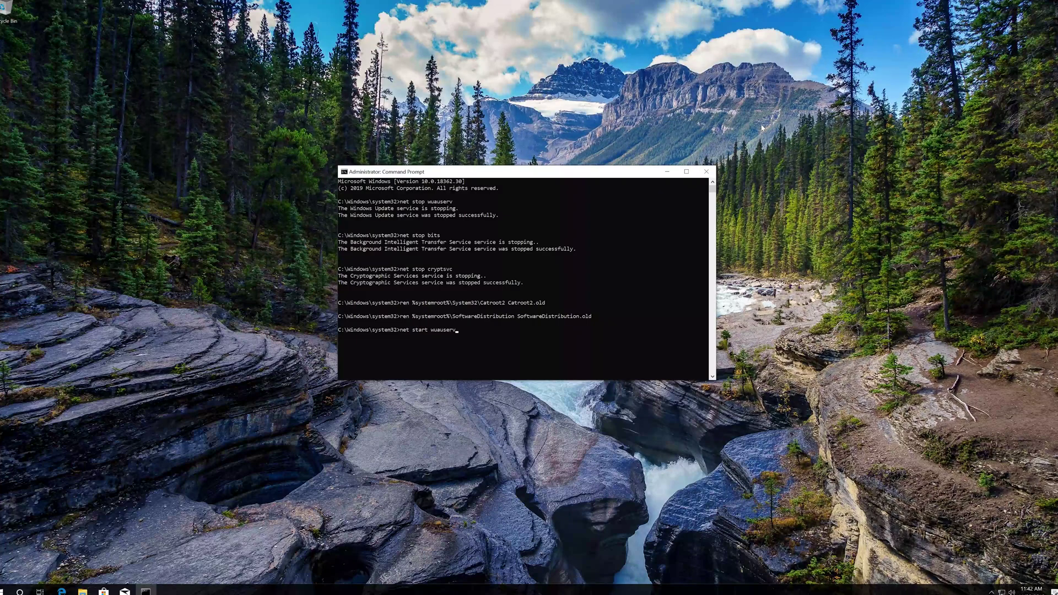
pyautogui.press('Return')
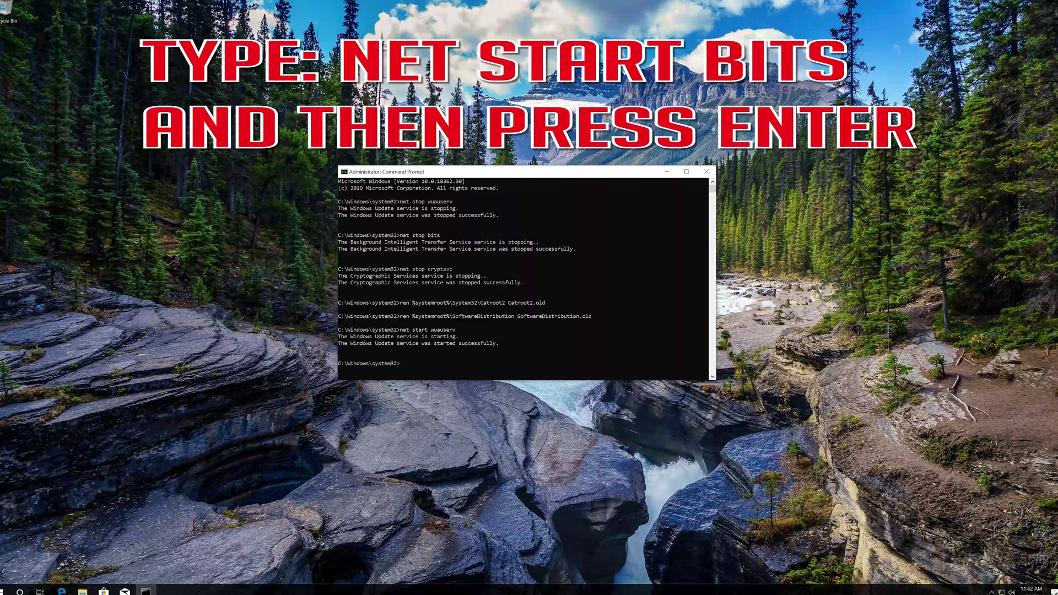
pyautogui.write('net start bits')
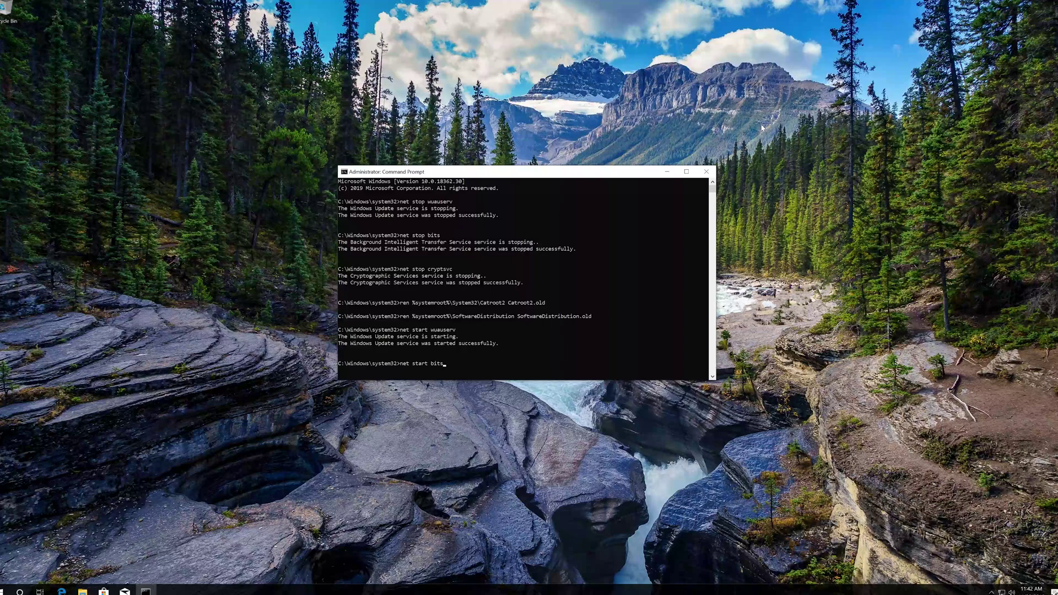
pyautogui.press('Return')
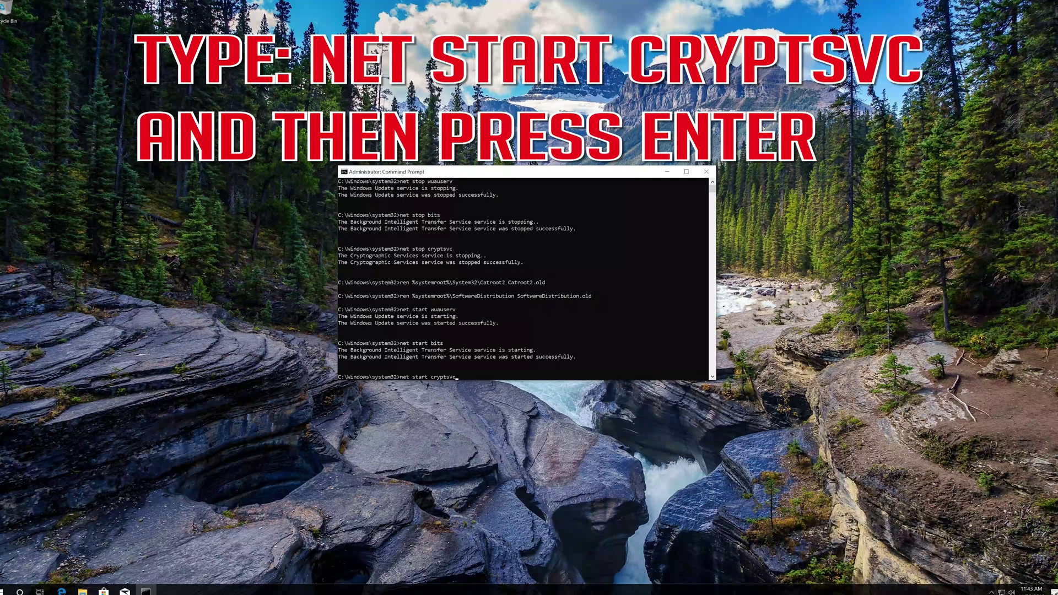
pyautogui.press('Return')
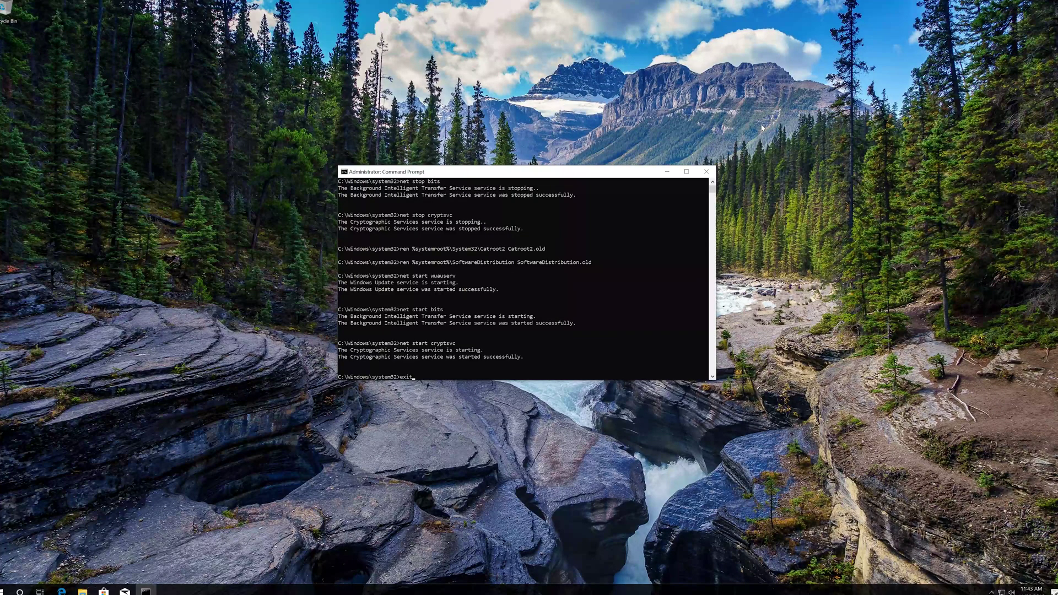
pyautogui.press('Return')
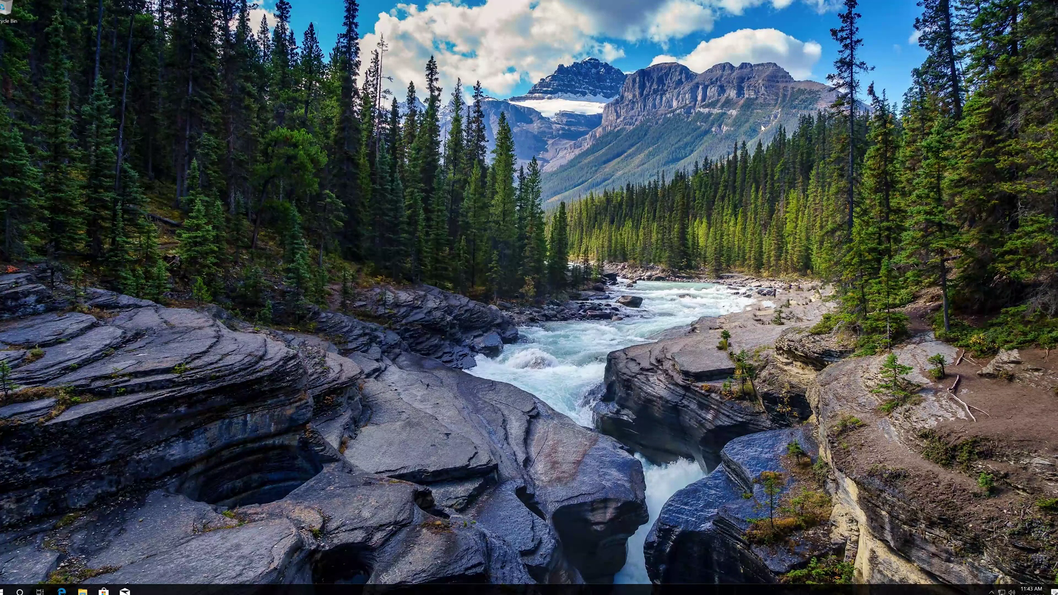